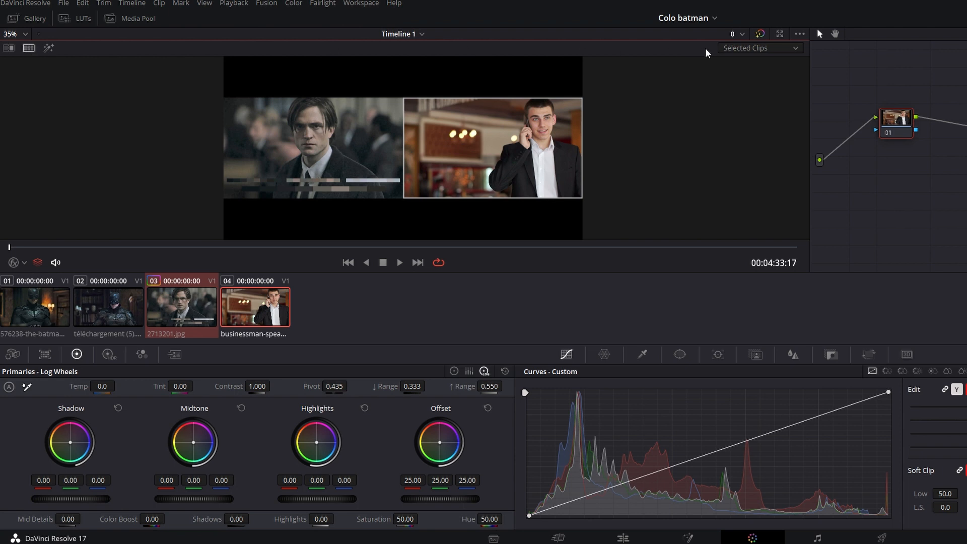
Apply the Color Space Transform effect to node 02 and set its Output Gamma to Cineon Film Log
left_click(744, 122)
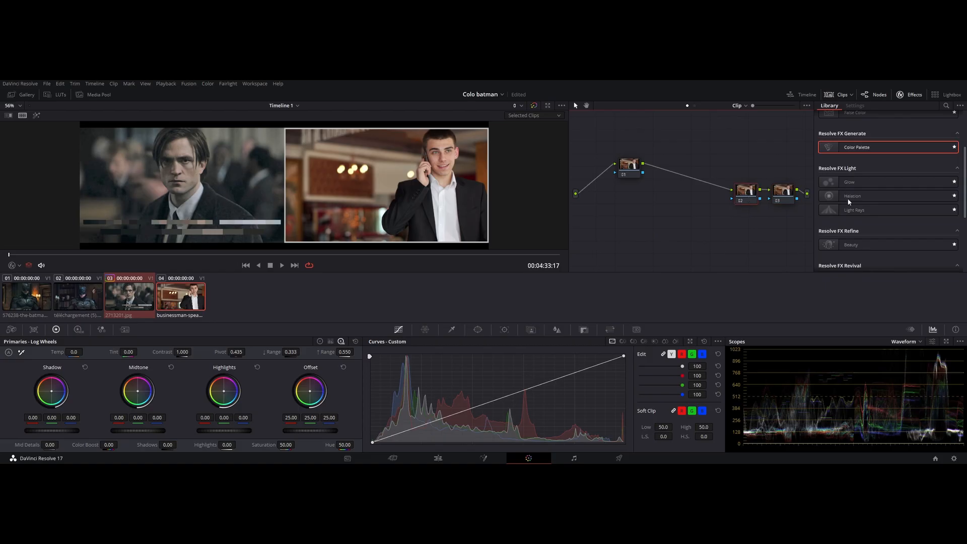
scroll(849, 201, "up", 2)
left_click_drag(860, 179, 750, 198)
left_click(878, 167)
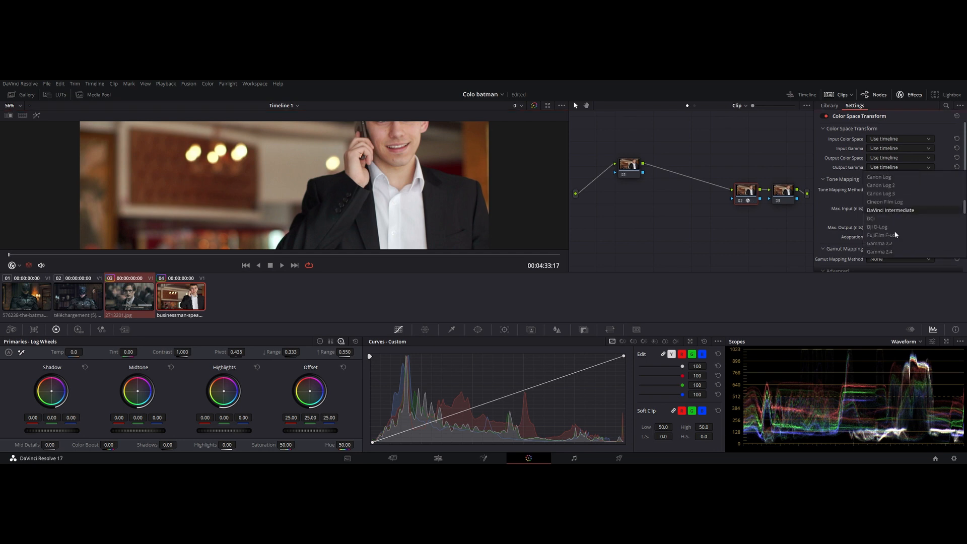
left_click(892, 202)
Apply the Rec709 Kodak 2383 D60 film look LUT to node 03 and return to the split-screen comparison
left_click(56, 94)
left_click_drag(94, 239, 783, 190)
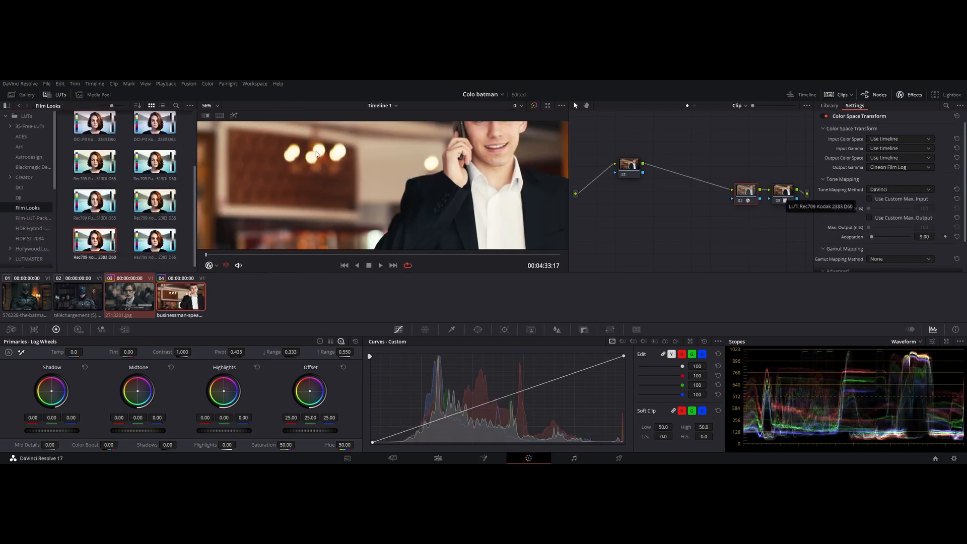
left_click(56, 94)
left_click(23, 116)
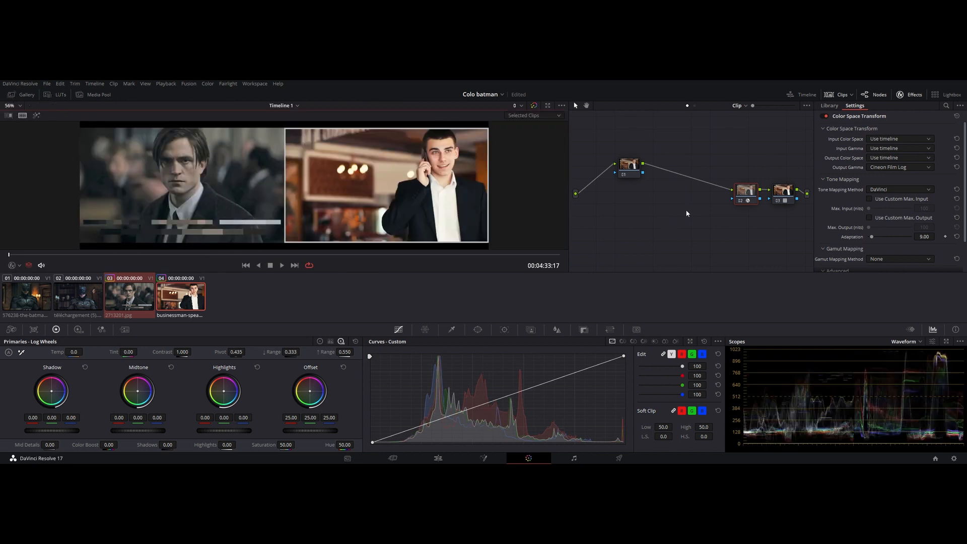
Add a serial node after node 01 with a layered node beneath it, and reposition their layer mixer
key("shift+s")
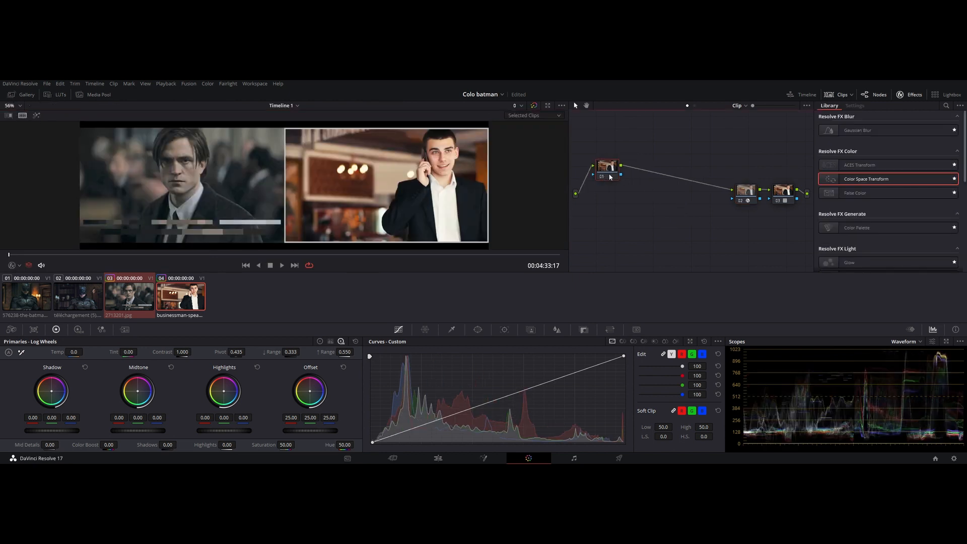
key("alt+p")
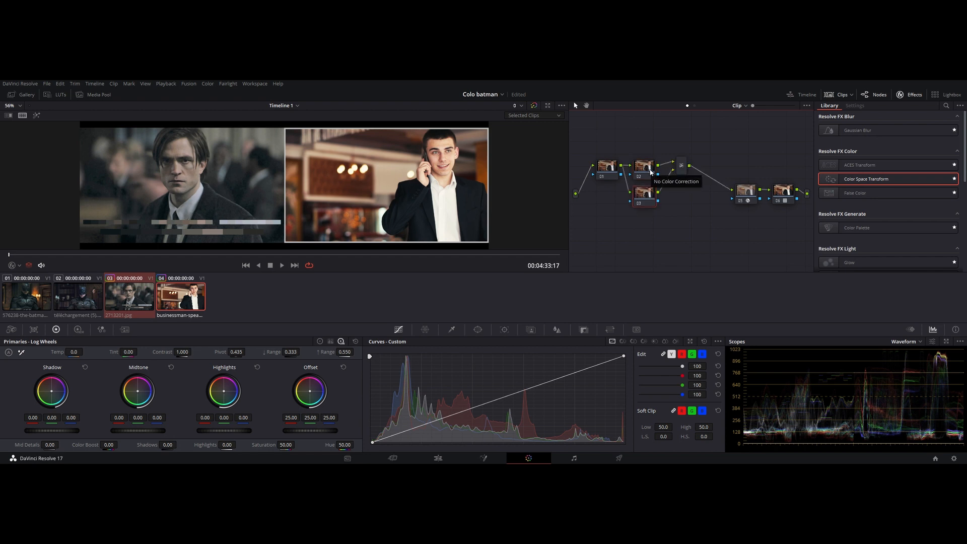
left_click_drag(684, 171, 684, 192)
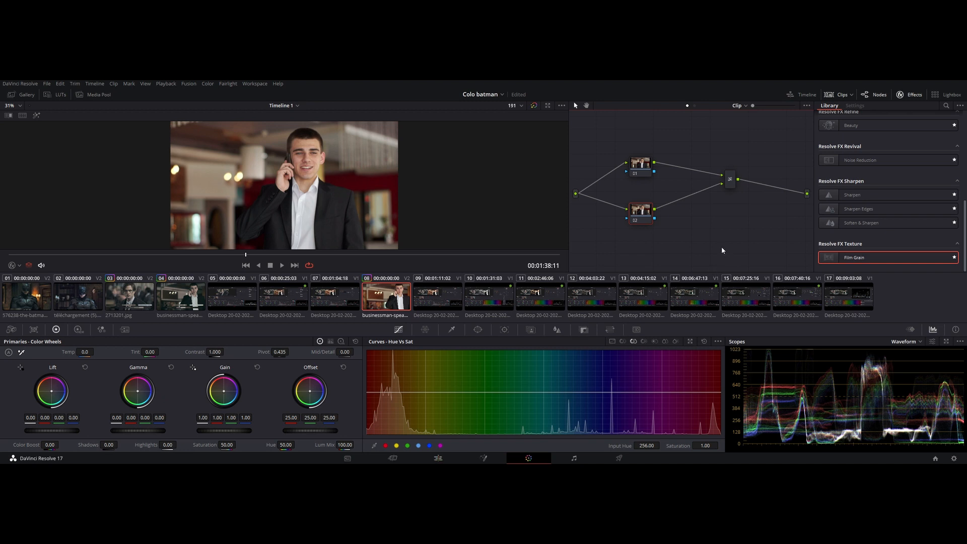
On clip 08's node 01, set RGB Gain to 0.52/1.10/1.47, Gamma to 0.07/-0.01/-0.12 and Lift to -0.22/0.08/-0.17
left_click(642, 164)
left_click_drag(224, 391, 219, 402)
left_click_drag(134, 394, 132, 392)
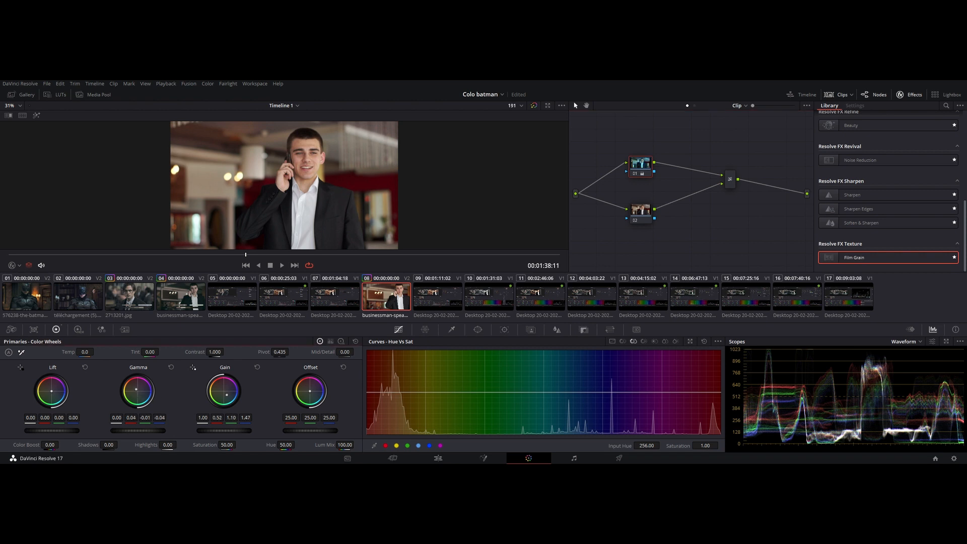
left_click_drag(42, 394, 43, 407)
Toggle node 02 off and back on to compare which layer shows in the image
left_click(634, 221)
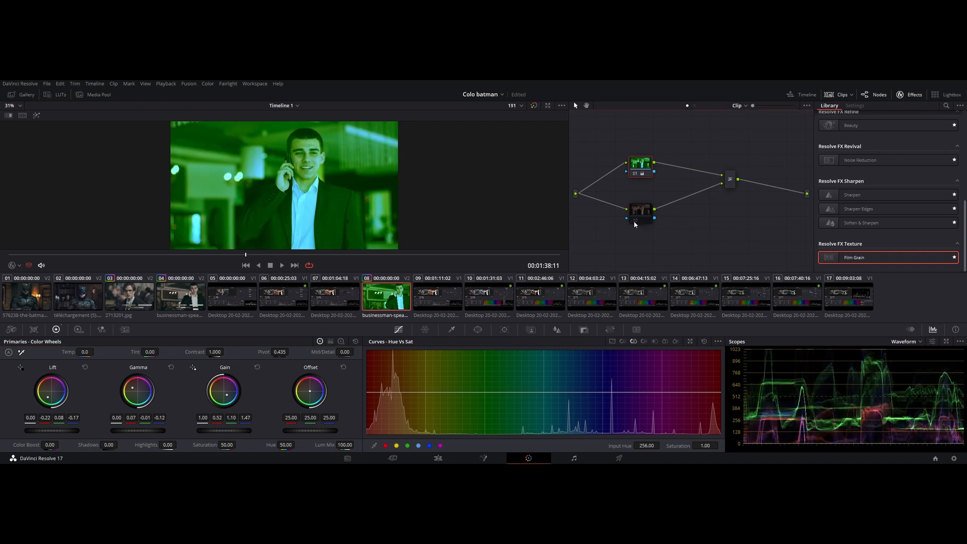
left_click(635, 224)
left_click(635, 223)
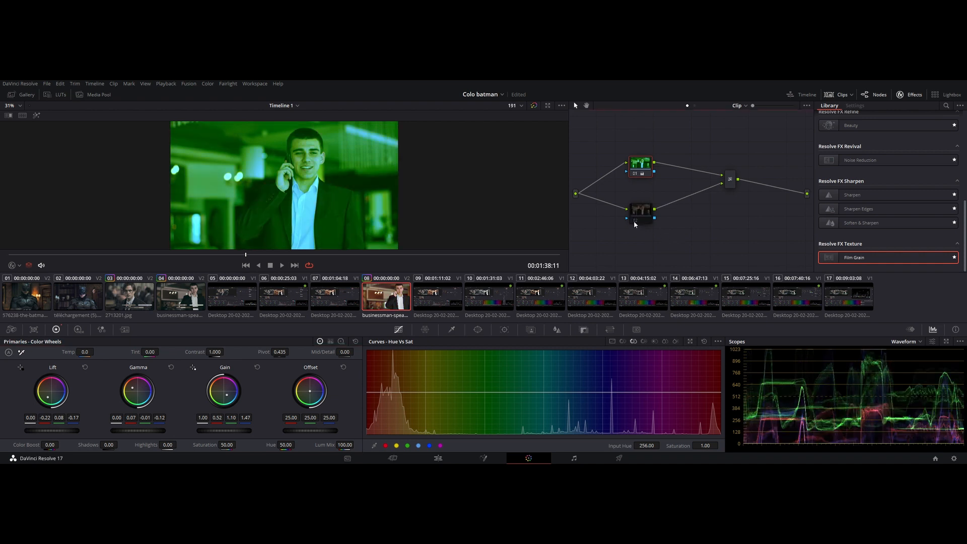
left_click(635, 223)
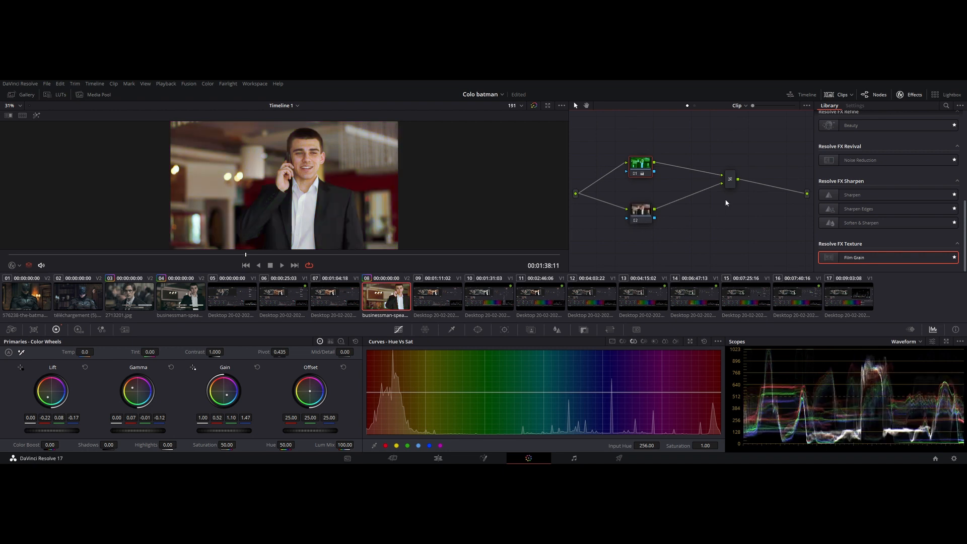
Preview the layer mixer's composite modes on clip 08 without choosing one
right_click(730, 180)
mouse_move(756, 232)
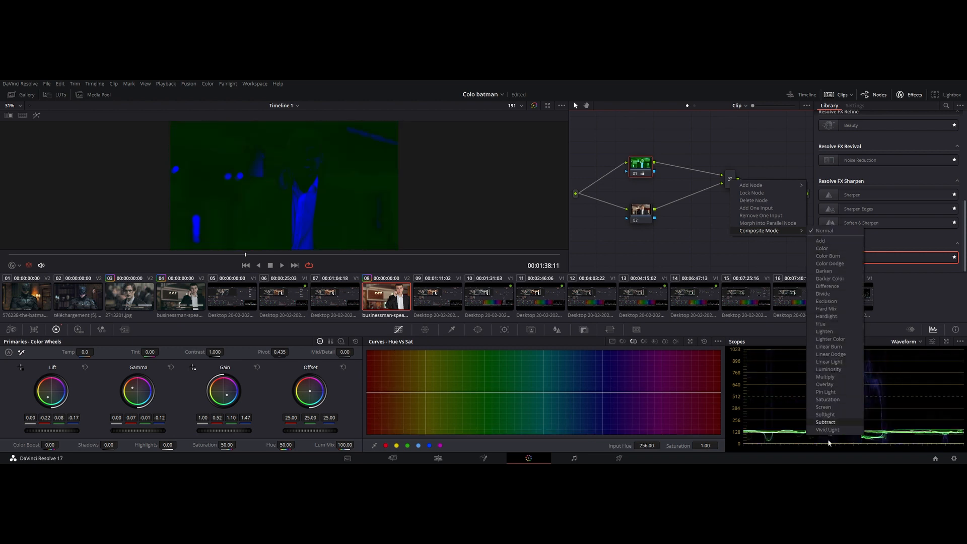
left_click(687, 248)
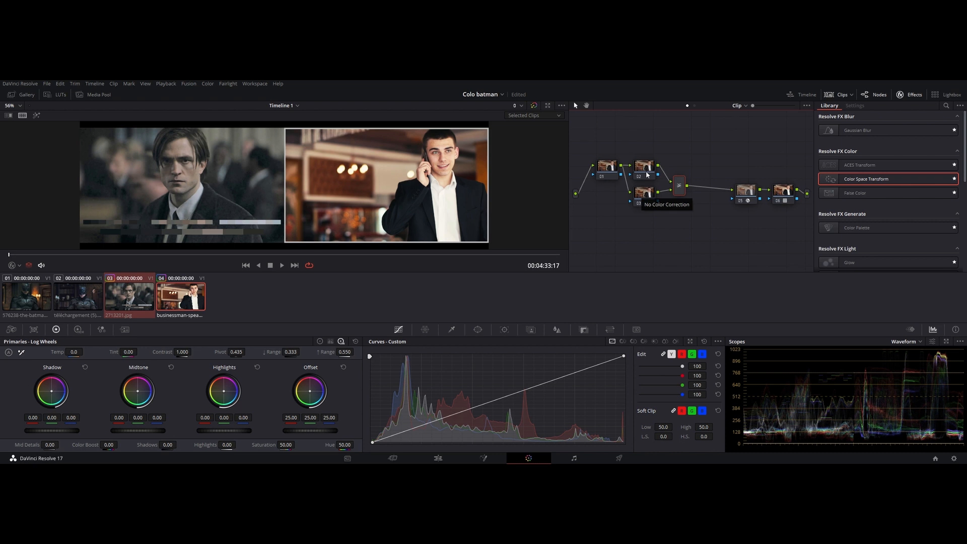
Desaturate node 03 by lowering its whole Hue Vs Sat curve to a saturation of 0.00
left_click(644, 195)
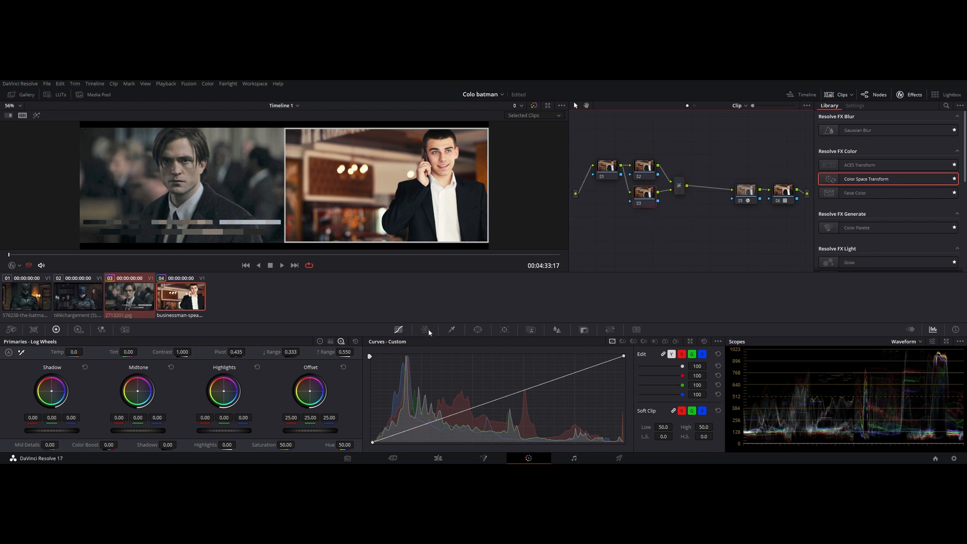
left_click(633, 341)
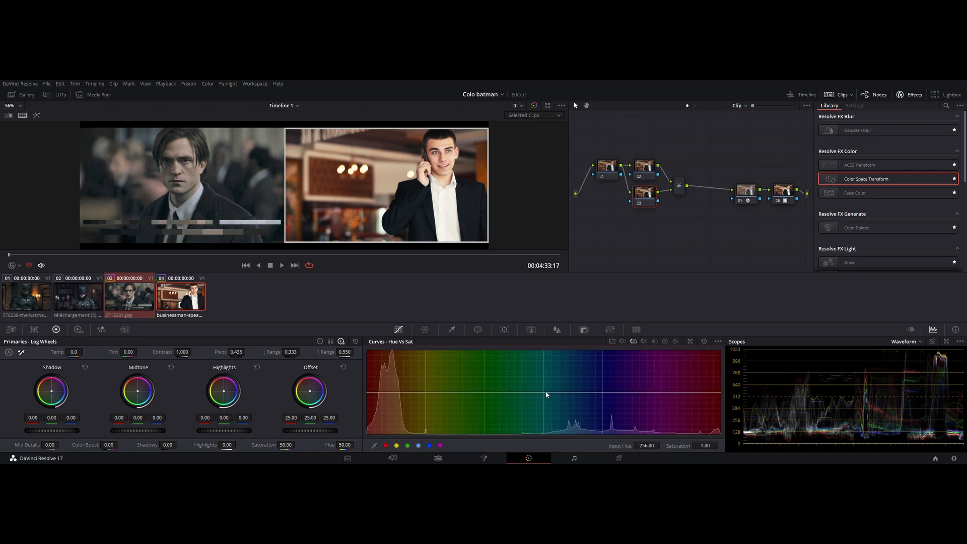
left_click_drag(548, 395, 545, 435)
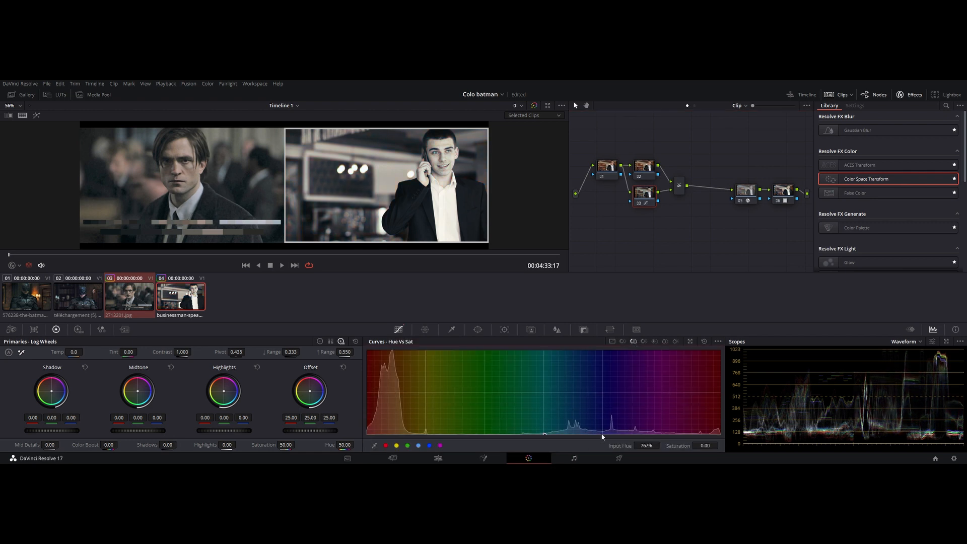
Try several composite modes on the layer mixer, including Hardlight, Darken and Lighten, to compare the looks
right_click(683, 188)
mouse_move(697, 235)
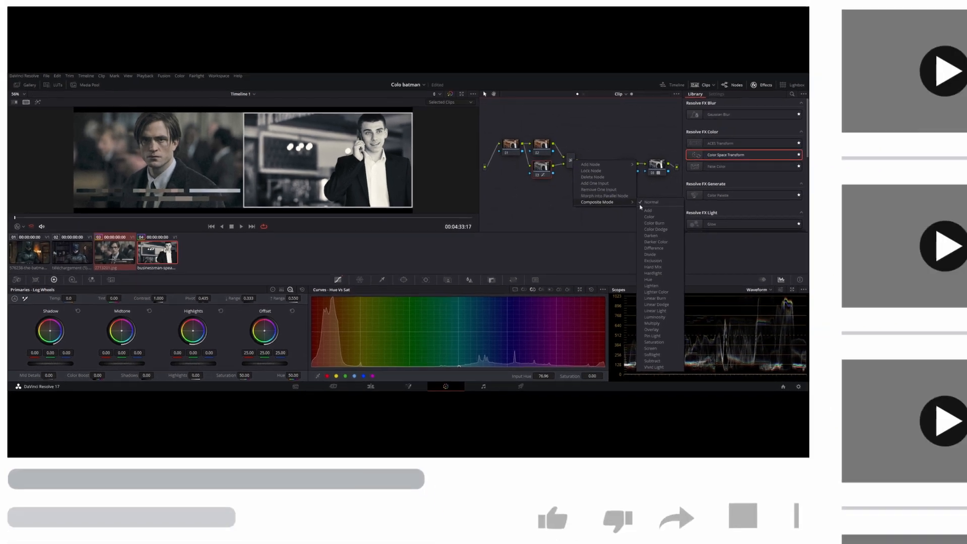
left_click(564, 288)
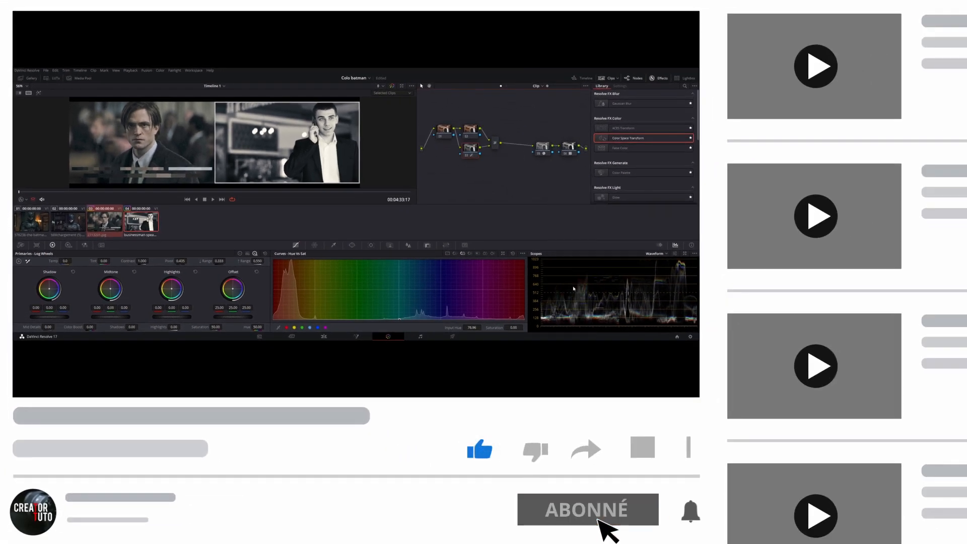
right_click(497, 143)
mouse_move(523, 179)
left_click(548, 222)
right_click(496, 143)
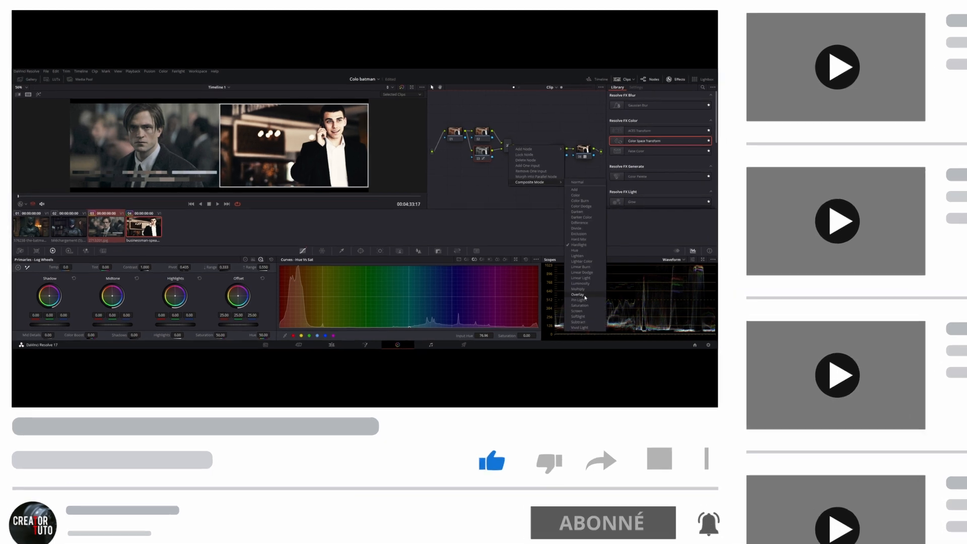
left_click(569, 290)
right_click(680, 186)
mouse_move(712, 238)
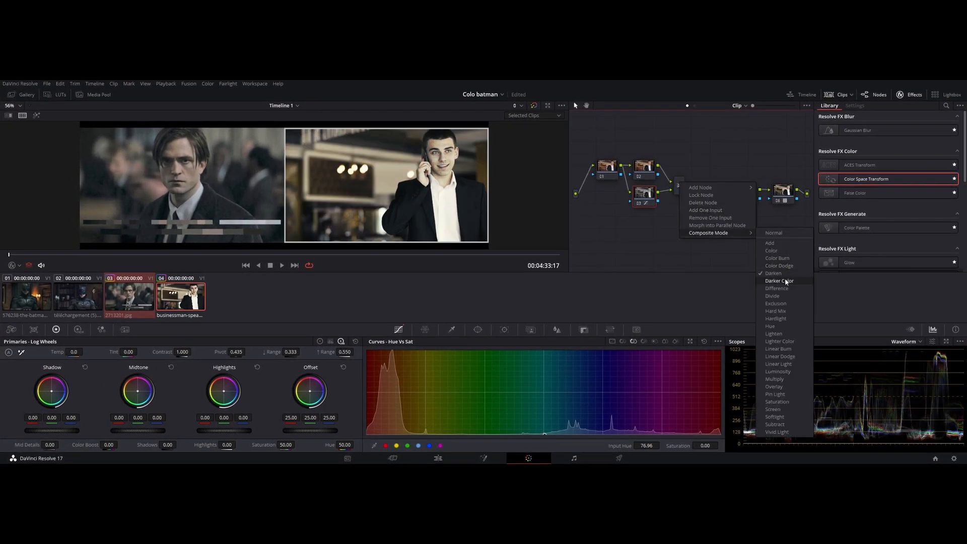
left_click(781, 316)
right_click(680, 186)
left_click(789, 332)
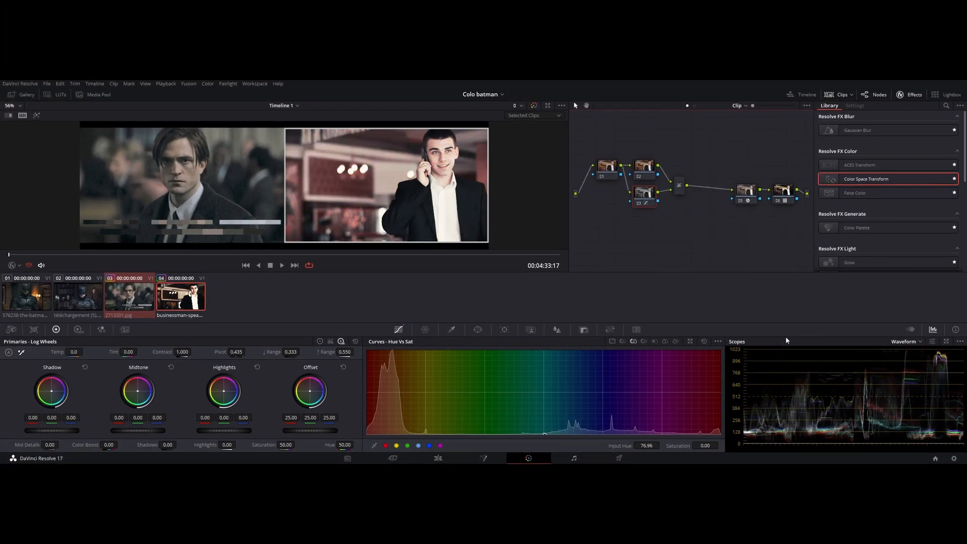
right_click(680, 186)
left_click(793, 361)
Set the layer mixer's composite mode to Overlay
right_click(679, 186)
left_click(787, 379)
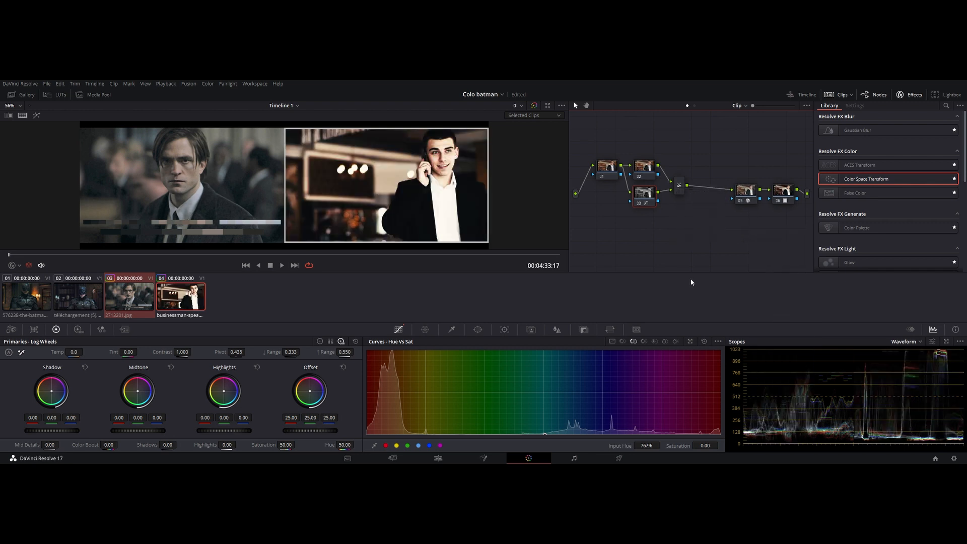
On node 01, raise the master Lift to 0.09 and Gamma to 0.10, and lower the Gain to 0.41
left_click(610, 170)
left_click_drag(51, 430, 76, 431)
left_click_drag(229, 423, 206, 423)
left_click_drag(138, 431, 140, 431)
left_click_drag(235, 435, 216, 435)
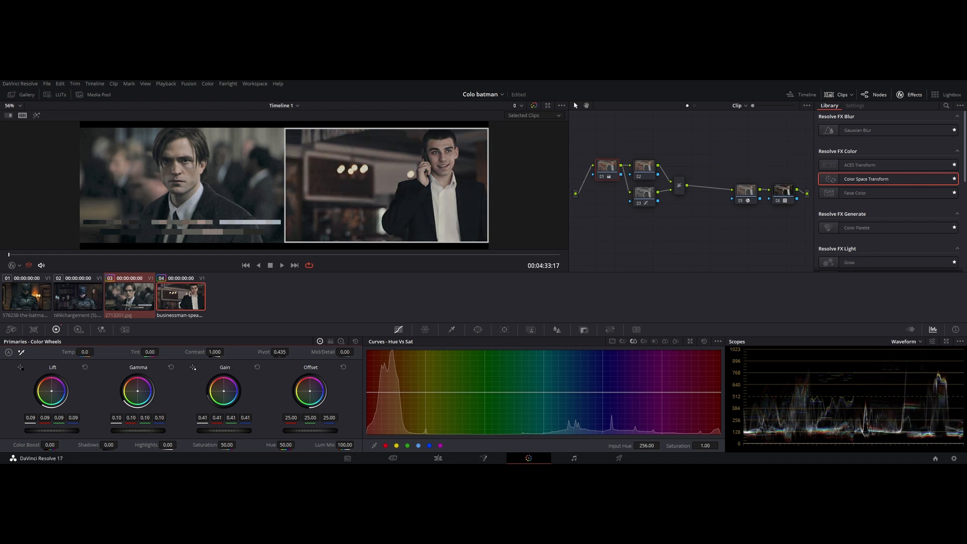
Refine node 01's exposure to Lift 0.08, Gamma 0.13 and Gain 0.39
left_click_drag(138, 431, 148, 431)
left_click_drag(52, 431, 46, 431)
left_click_drag(138, 431, 136, 430)
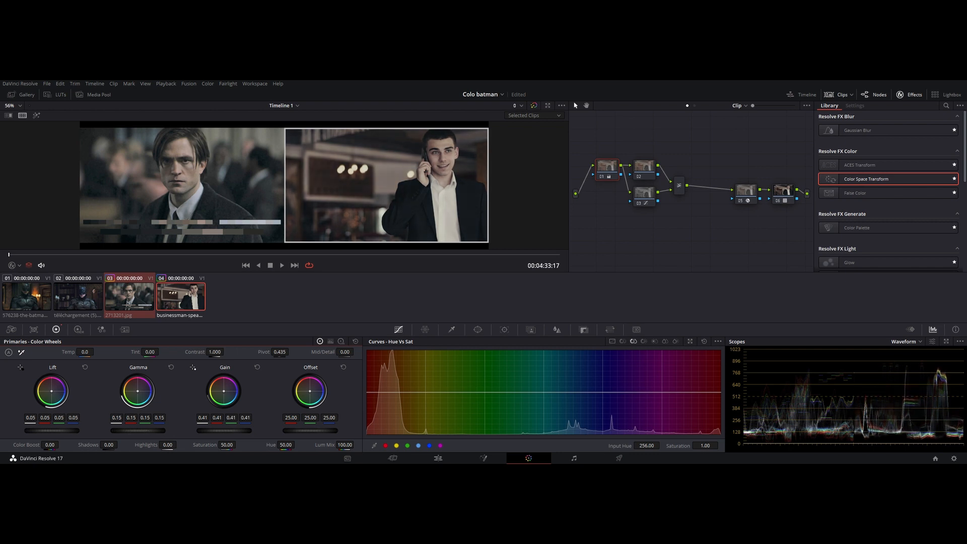
left_click_drag(52, 431, 100, 459)
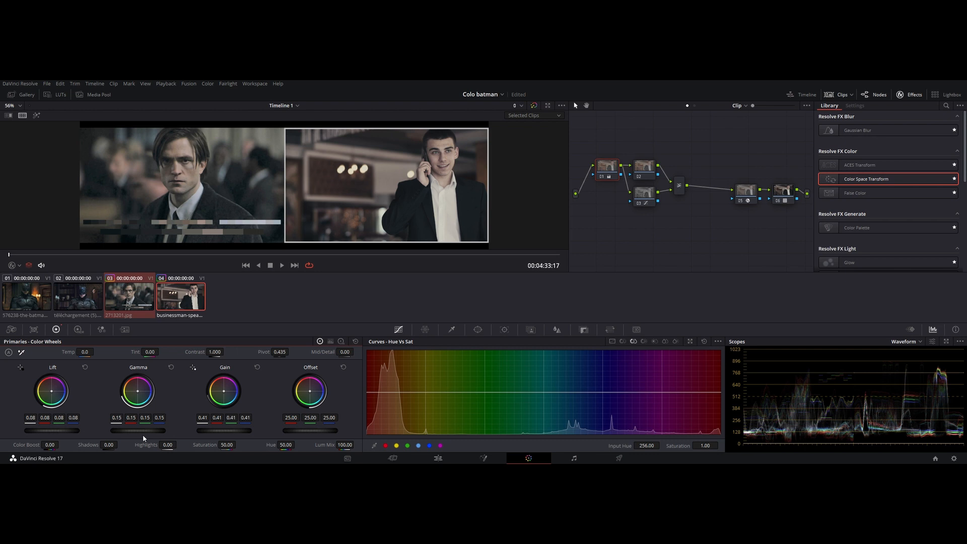
left_click_drag(223, 431, 105, 433)
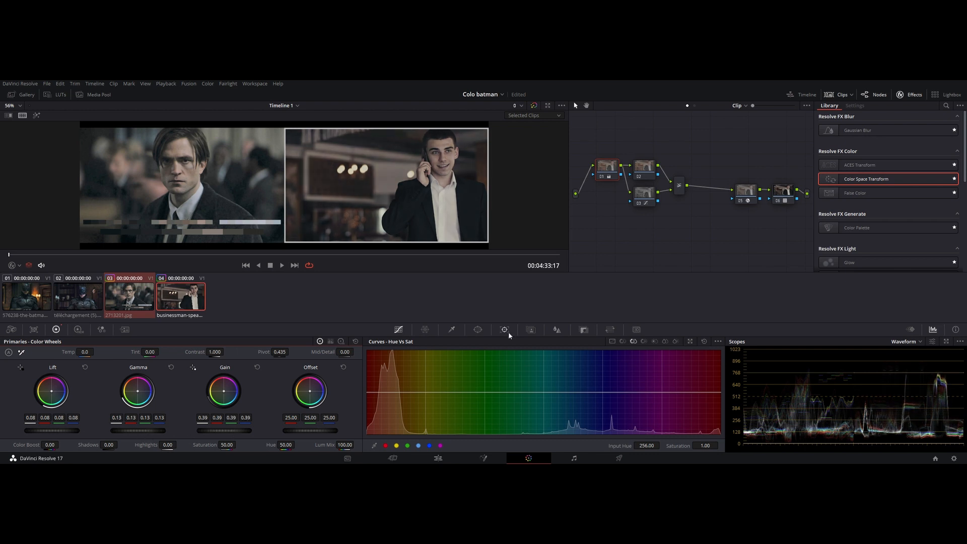
Add a node after the LUT node, apply the Color Palette effect to it, and return to the split-screen comparison
left_click(785, 200)
key("alt+s")
left_click_drag(595, 228, 783, 247)
left_click_drag(856, 227, 781, 247)
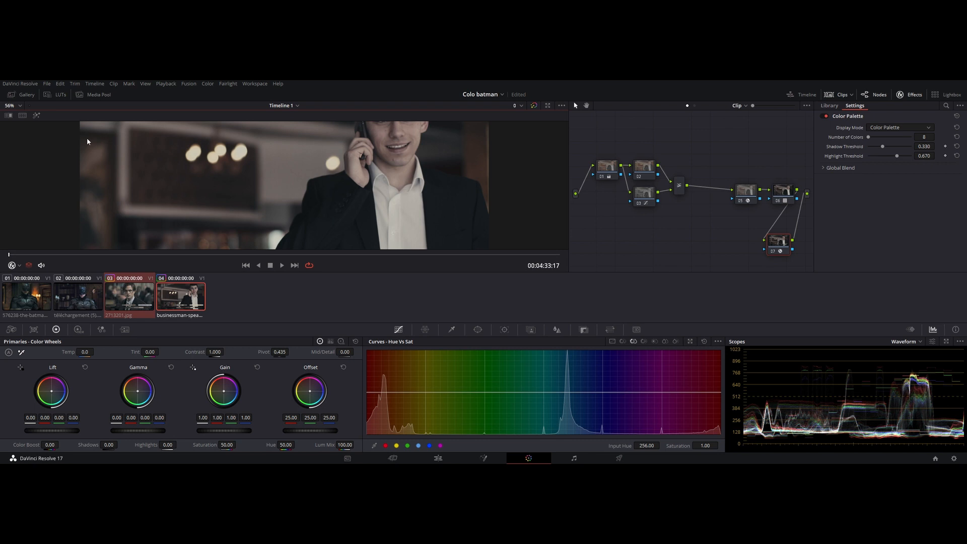
left_click(22, 116)
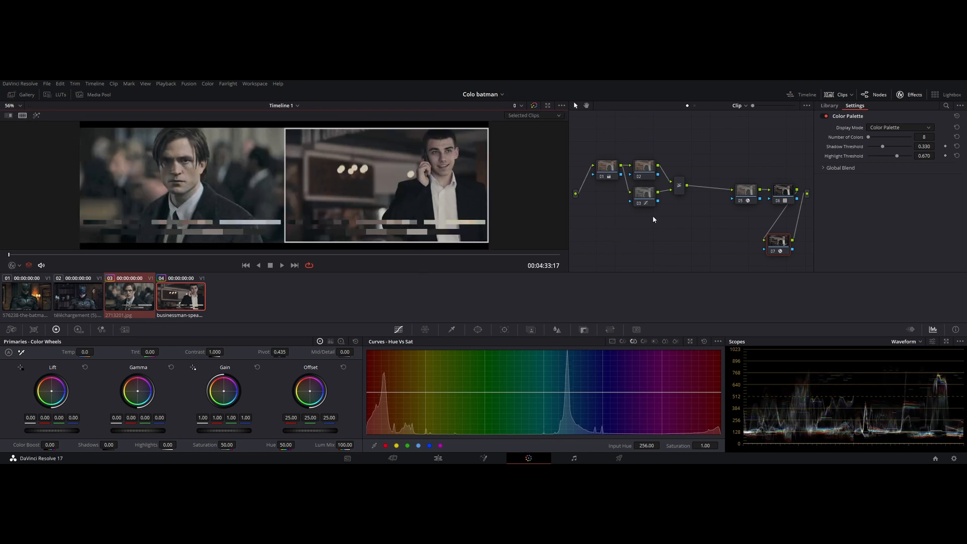
Add a node after the layer mixer and tint its log wheels, with Shadow at -0.11/0.04/-0.10 and Highlights at -0.37/0.07/0.37
left_click(679, 190)
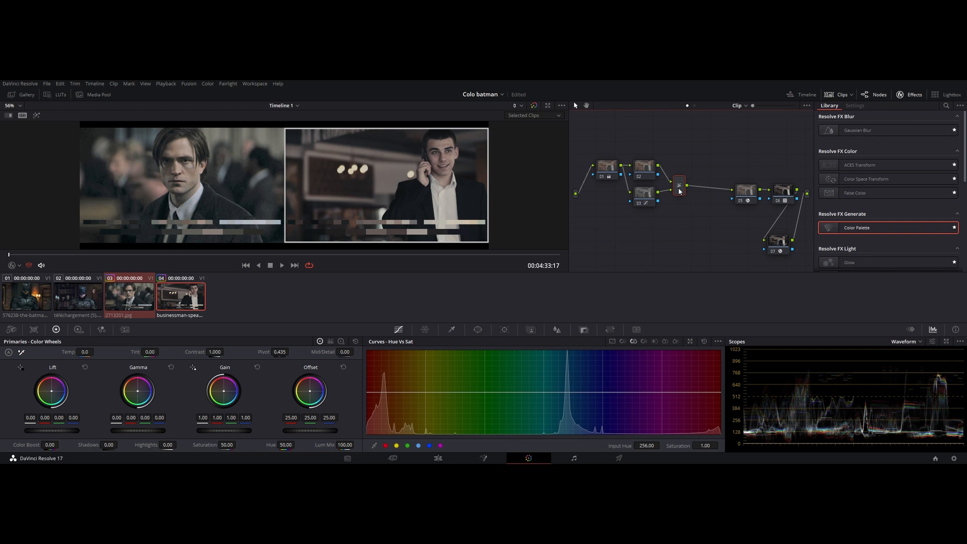
key("alt+s")
left_click(341, 342)
left_click_drag(51, 391, 54, 393)
left_click_drag(224, 391, 225, 393)
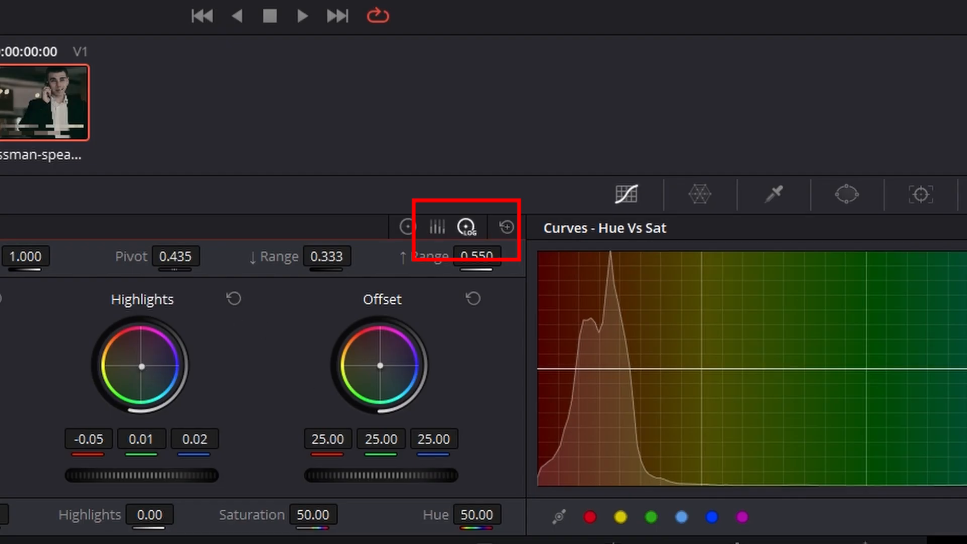
left_click_drag(141, 367, 150, 377)
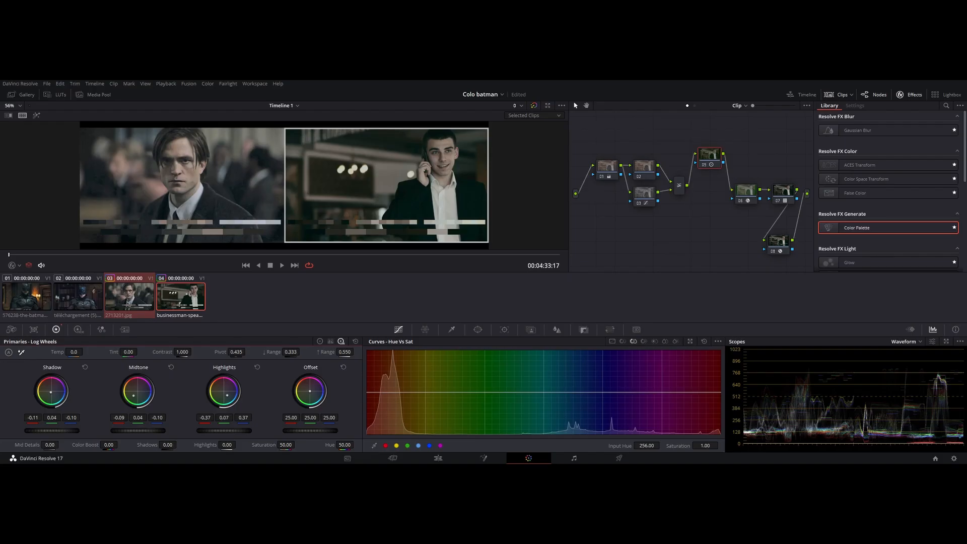
Set the log Low Range to 0.393 and High Range to 0.510, Midtone to 0.03/-0.01/-0.01, and fine-tune the Shadow tint
left_click_drag(288, 352, 302, 351)
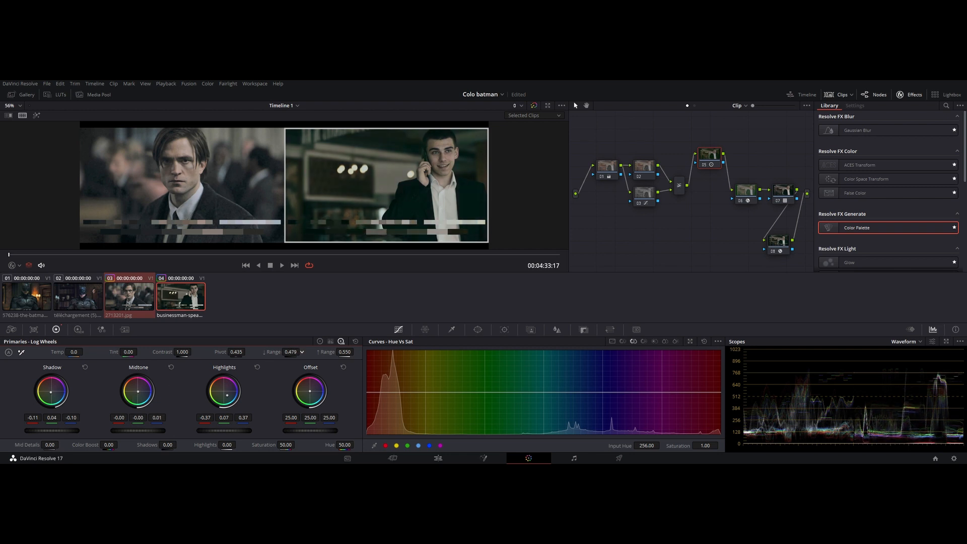
left_click_drag(291, 352, 274, 352)
left_click_drag(138, 395, 136, 389)
mouse_move(345, 352)
left_mouse_down()
mouse_move(356, 352)
mouse_move(331, 363)
left_mouse_up()
left_click_drag(51, 392, 52, 392)
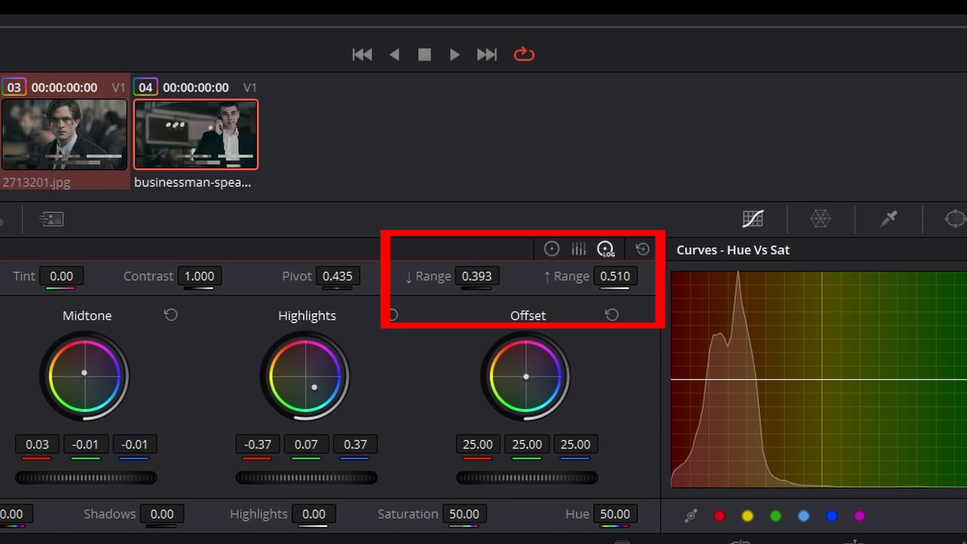
Insert a node between the LUT node and the Color Palette node and apply the Film Grain effect to it
key("alt+s")
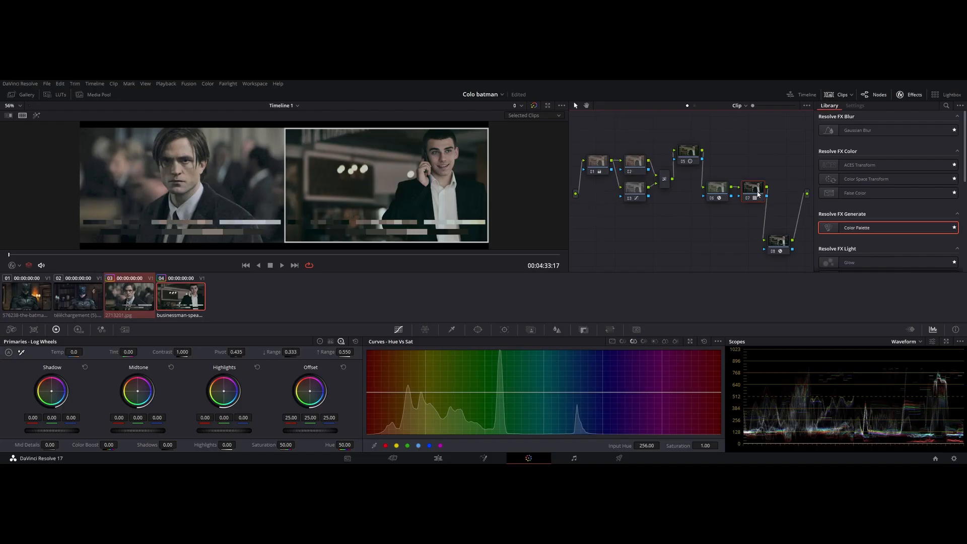
key("alt+s")
left_click_drag(790, 192, 720, 247)
scroll(856, 245, "down", 5)
scroll(856, 257, "down", 3)
left_click_drag(857, 256, 720, 241)
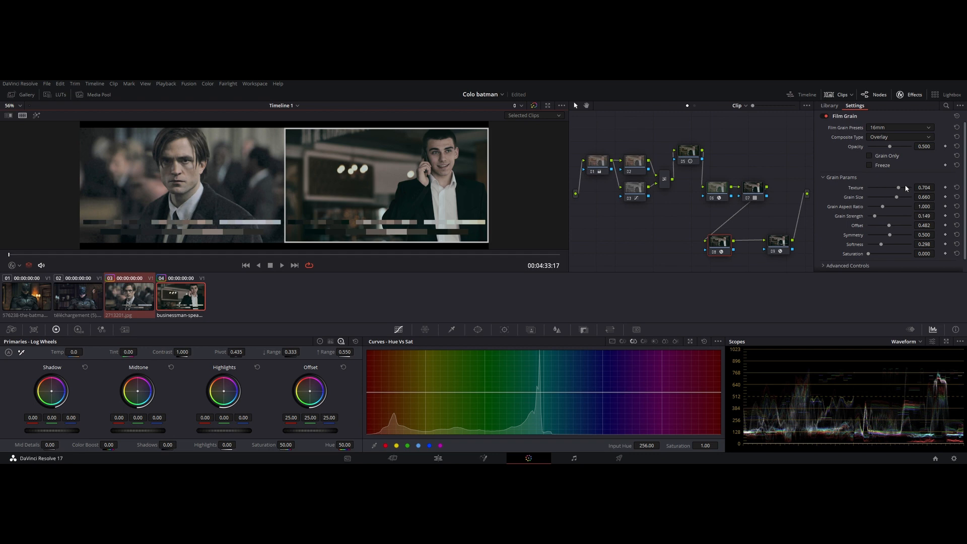
Set the Film Grain effect's Grain Size to 1.000 and Grain Strength to 0.079, checking the grain in the split-screen comparison
scroll(278, 186, "up", 10)
left_click_drag(899, 200, 922, 200)
scroll(407, 222, "down", 8)
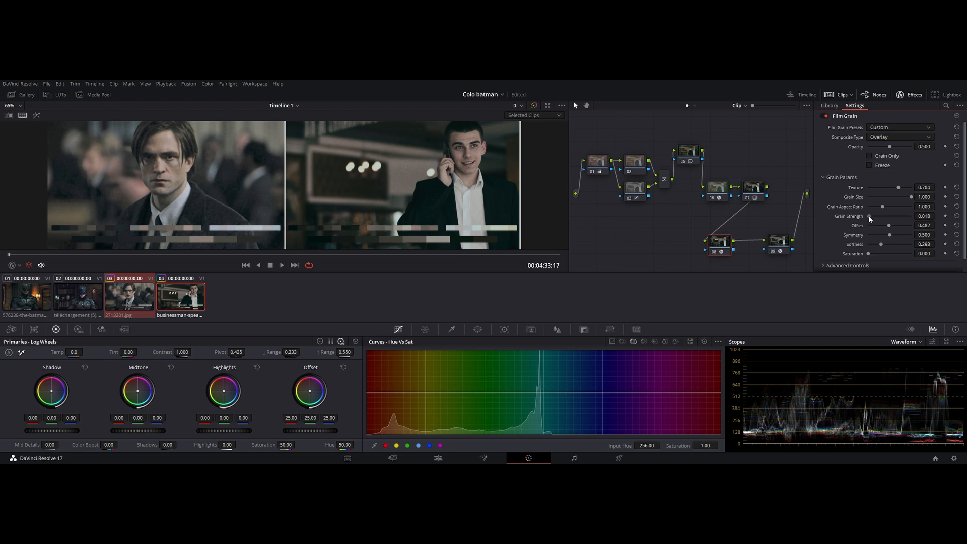
left_click_drag(875, 217, 872, 217)
scroll(356, 190, "down", 2)
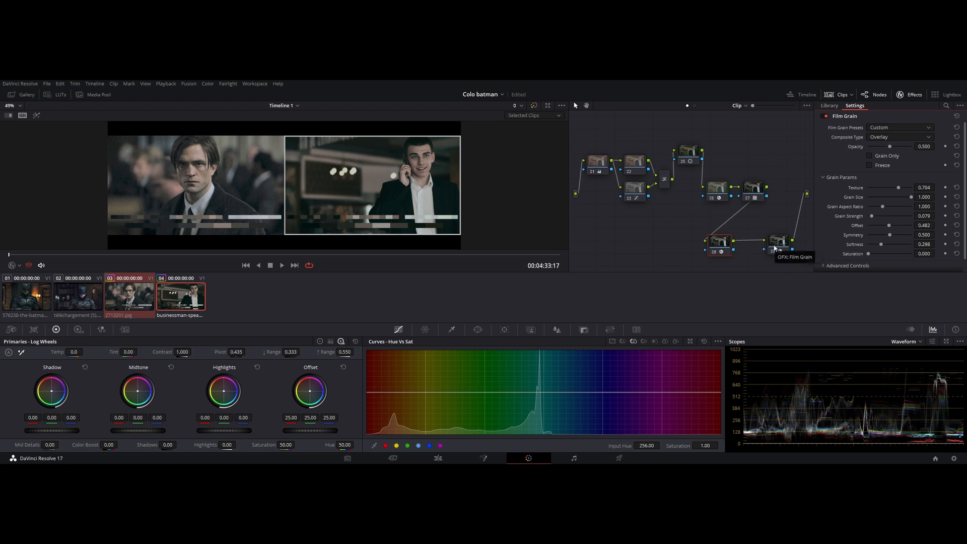
Move the two nodes after node 05 aside and reposition the Film Grain node between node 05 and them in the chain
left_click_drag(719, 242, 732, 241)
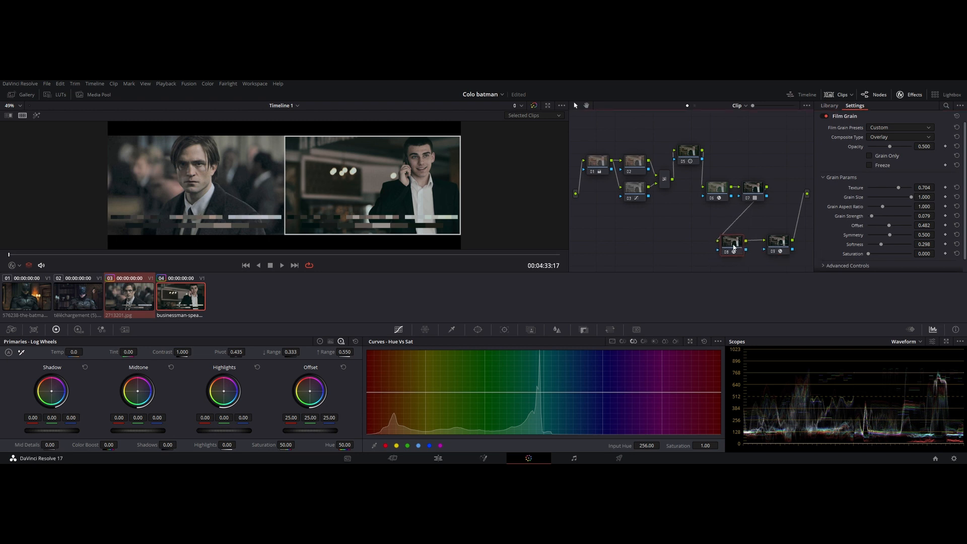
left_click_drag(719, 166, 783, 190)
left_click(728, 244)
left_click_drag(728, 246, 745, 147)
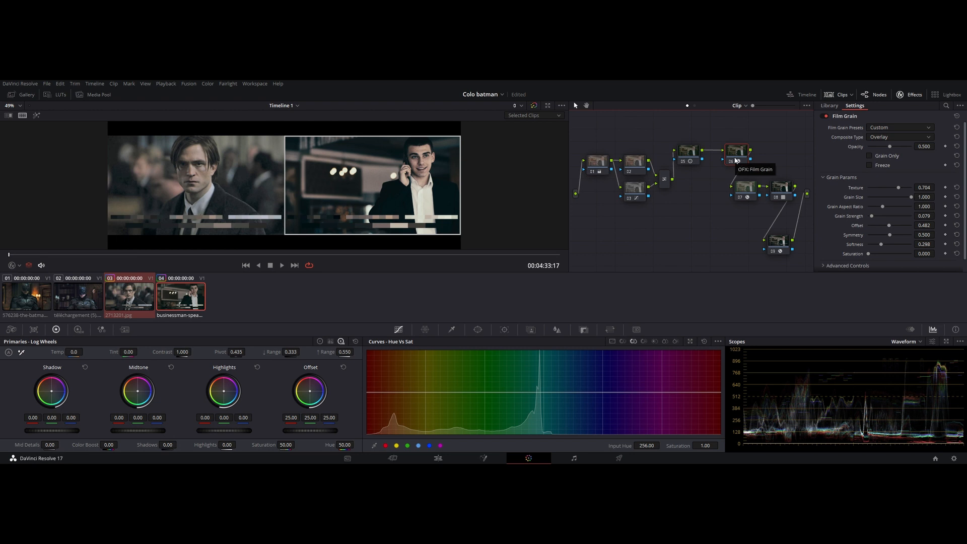
left_click_drag(735, 160, 728, 161)
Toggle the Film Grain effect off and on to compare the businessman clip with and without grain
left_click(826, 116)
left_click(824, 116)
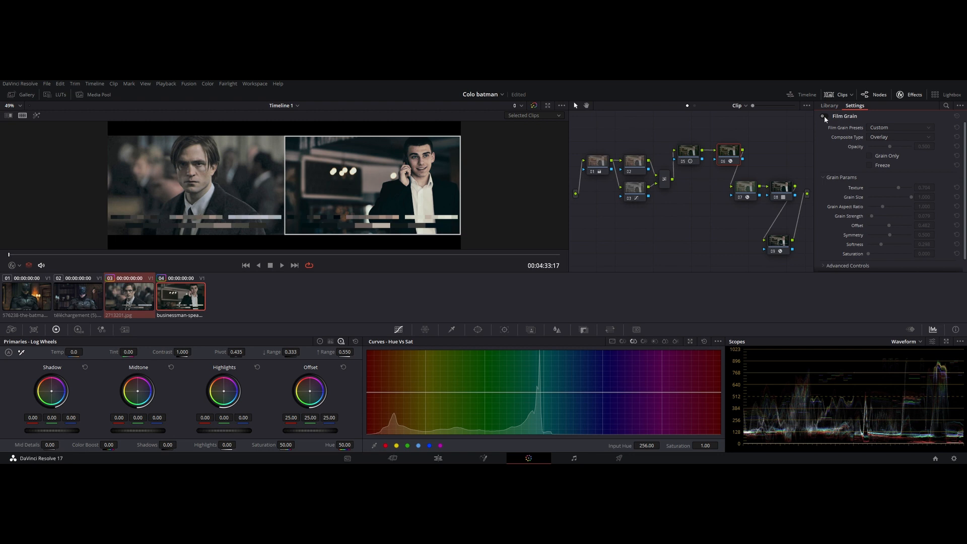
left_click(824, 116)
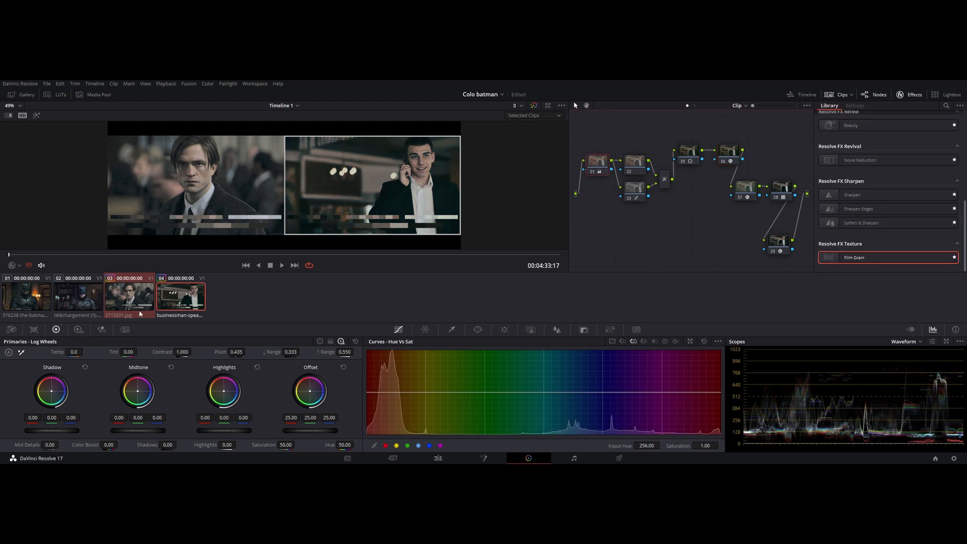
Show the primary color wheels for node 01 and place the waveform scope in a floating window below the split-screen comparison
left_click(320, 342)
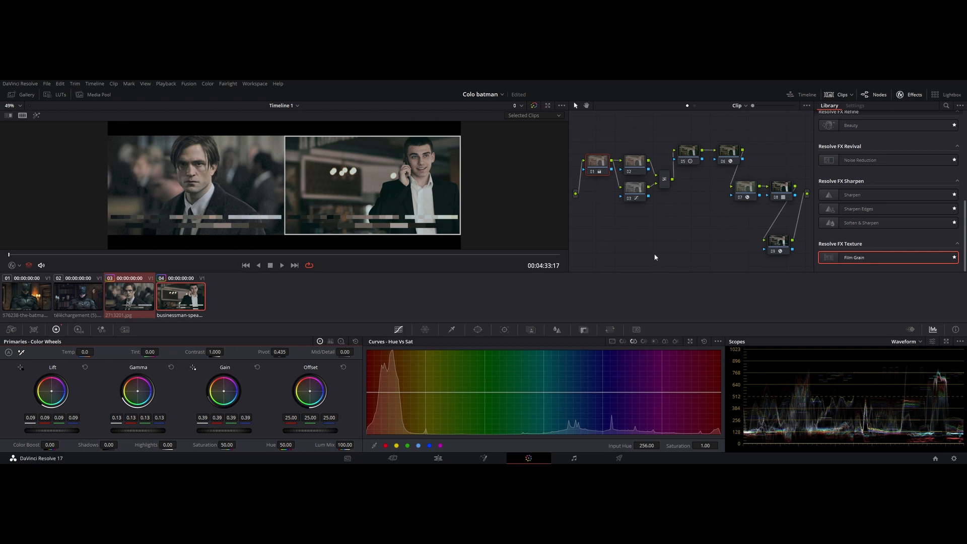
left_click(946, 341)
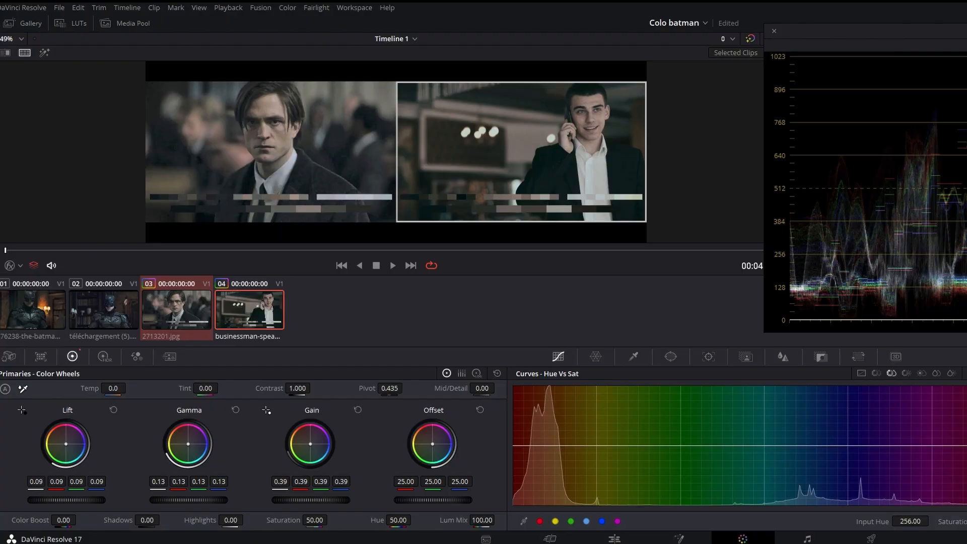
left_click_drag(966, 37, 453, 244)
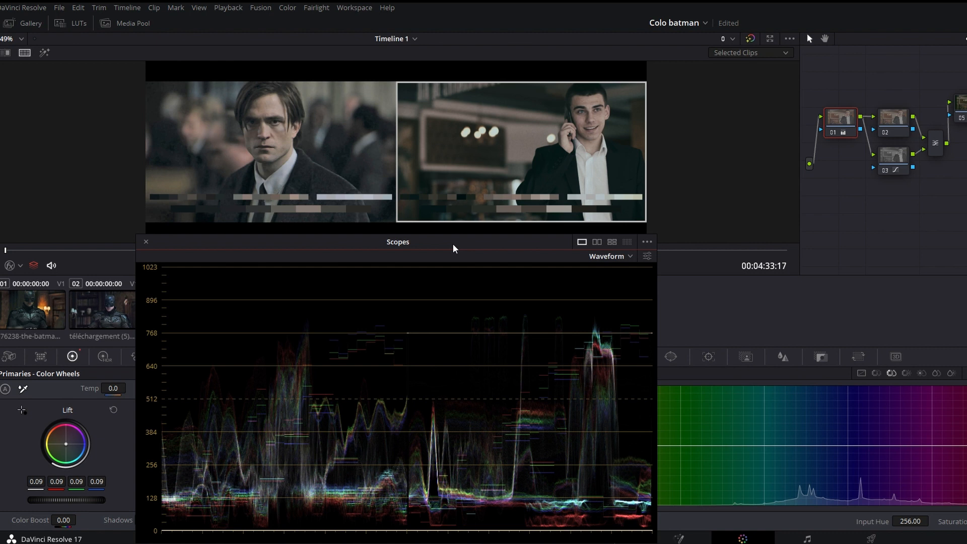